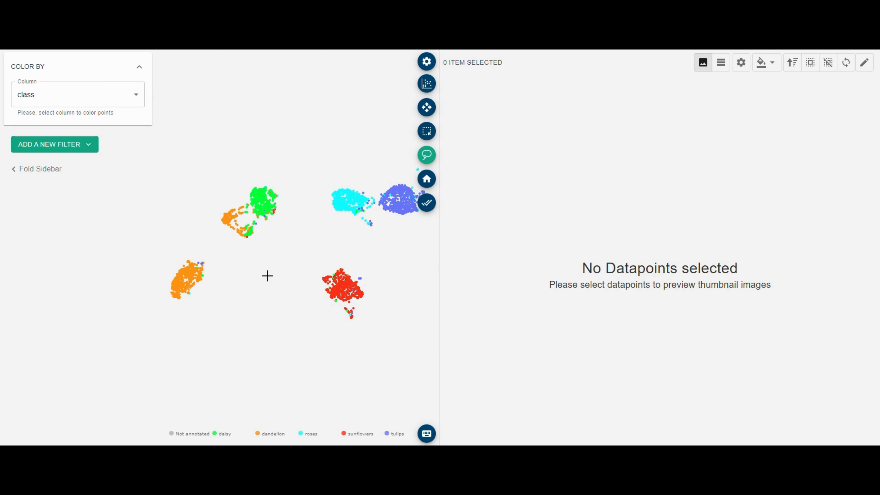
- Lasso-select the red sunflowers cluster, including its small group of outlying points, and browse the selected thumbnails
mouse_move(190, 268)
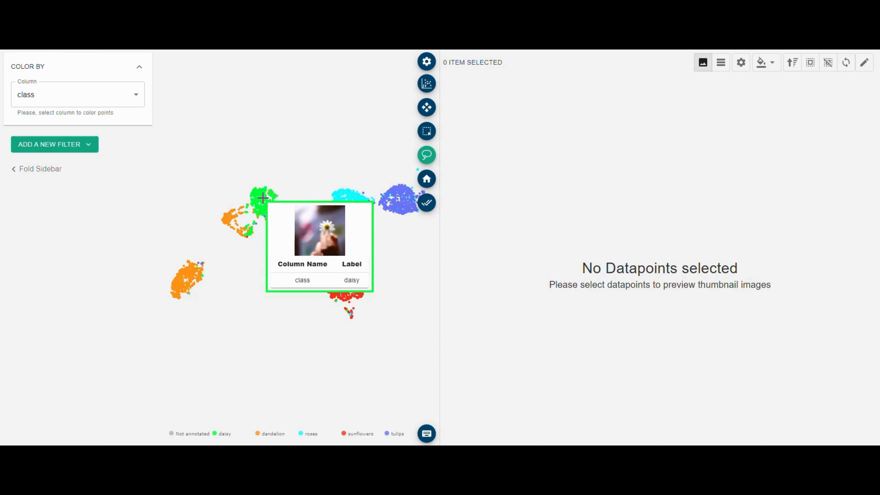
mouse_move(346, 194)
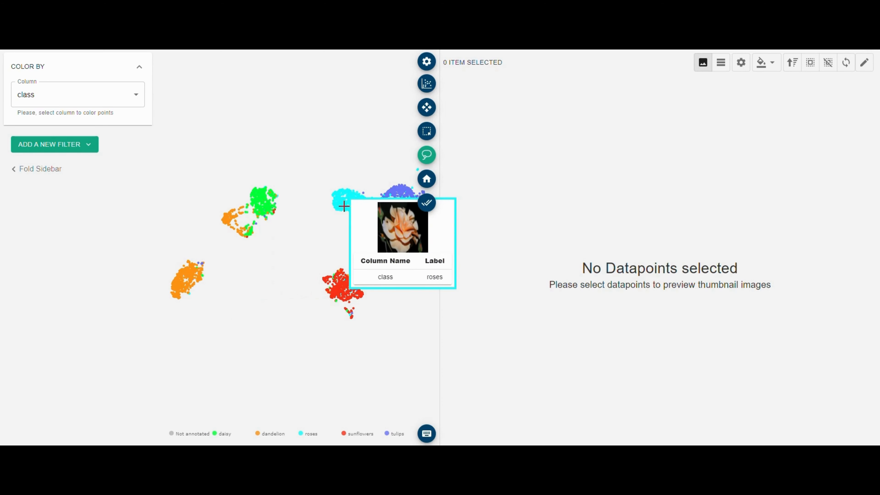
mouse_move(347, 287)
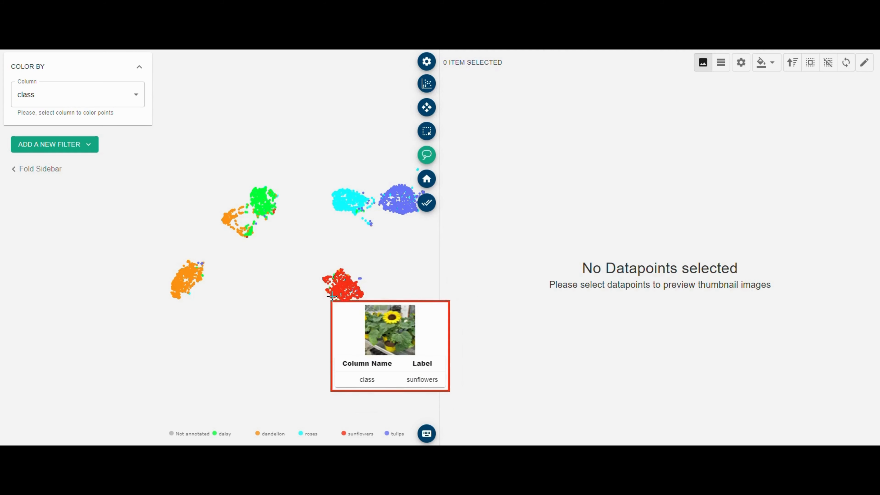
mouse_move(376, 287)
left_mouse_down()
mouse_move(362, 270)
mouse_move(309, 295)
mouse_move(346, 341)
mouse_move(380, 305)
left_mouse_up()
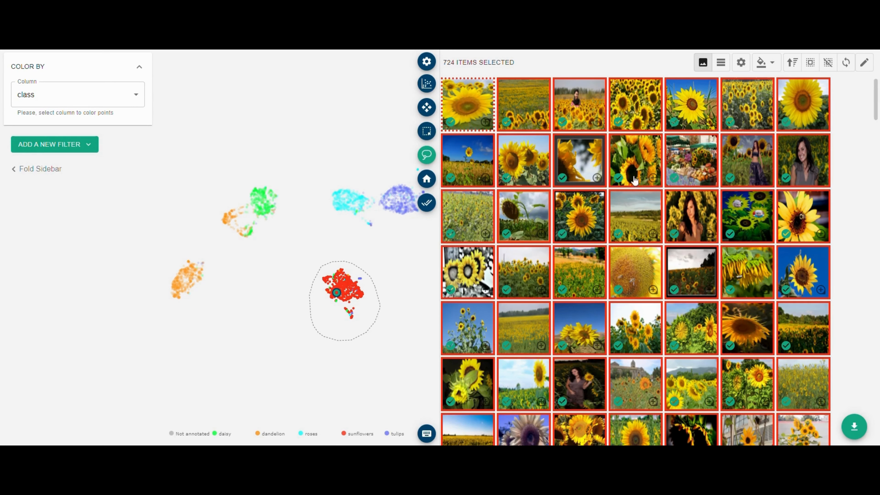
left_click_drag(877, 98, 868, 81)
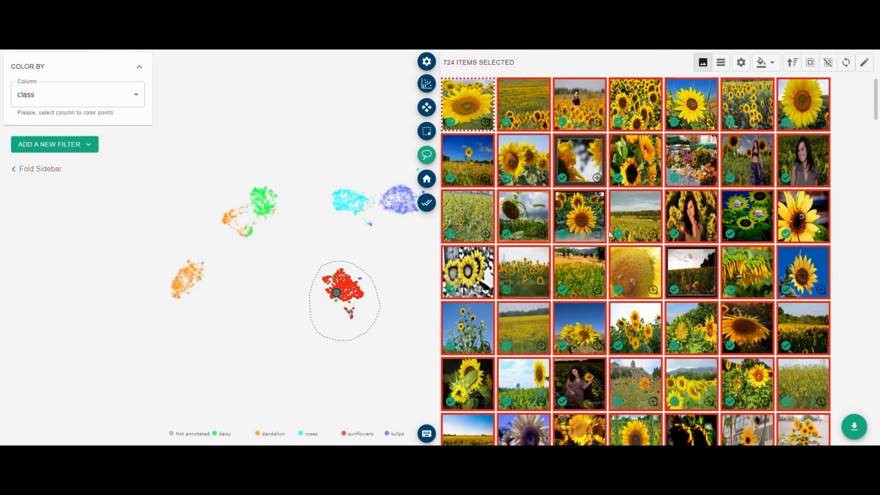
- Add a checkbox filter on the class column and exclude sunflowers from the selection
mouse_move(349, 313)
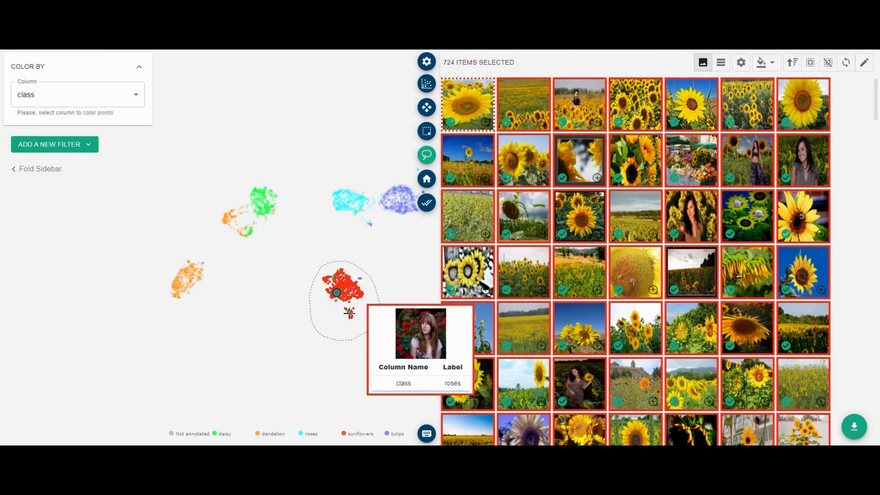
scroll(385, 286, "up", 3)
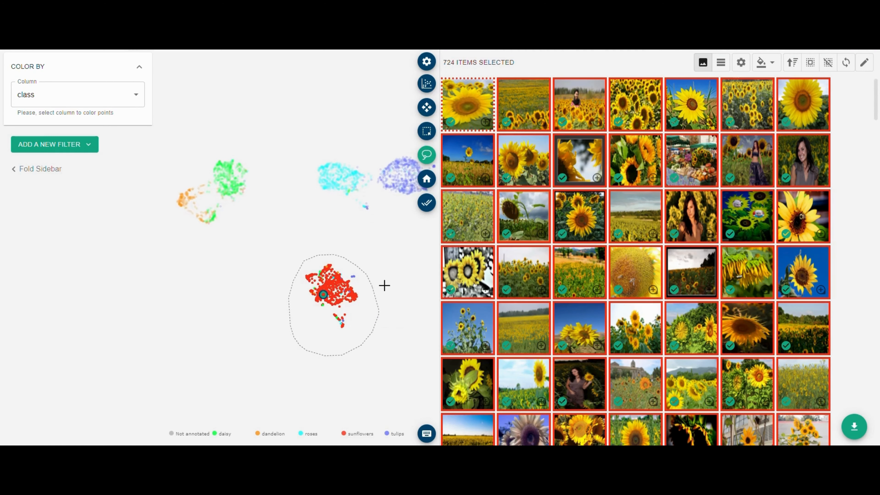
scroll(336, 326, "up", 2)
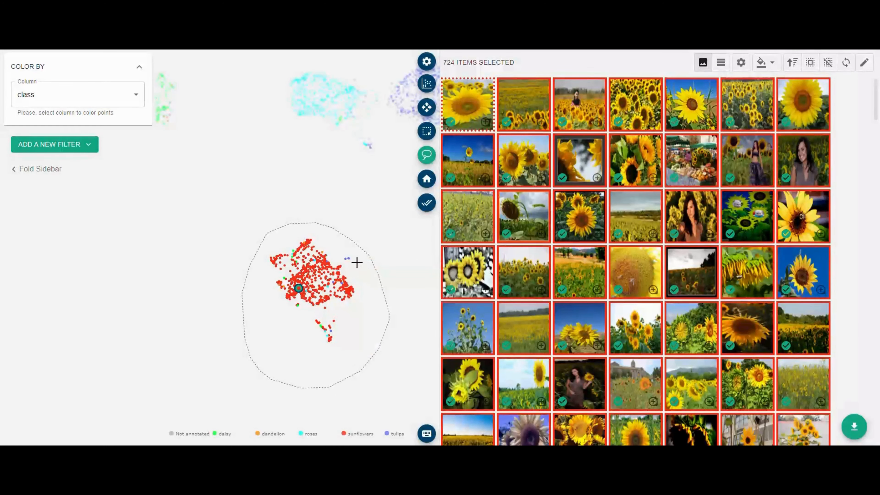
mouse_move(344, 258)
left_click(83, 145)
left_click(65, 167)
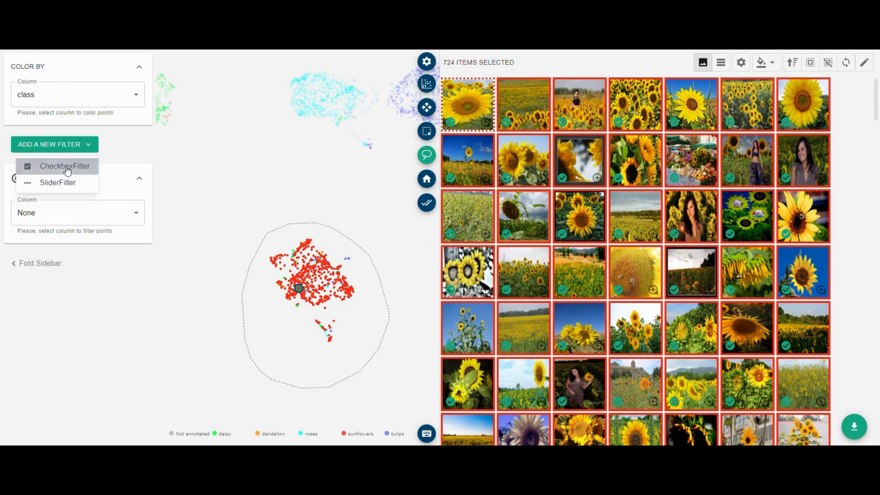
left_click(76, 222)
left_click(53, 256)
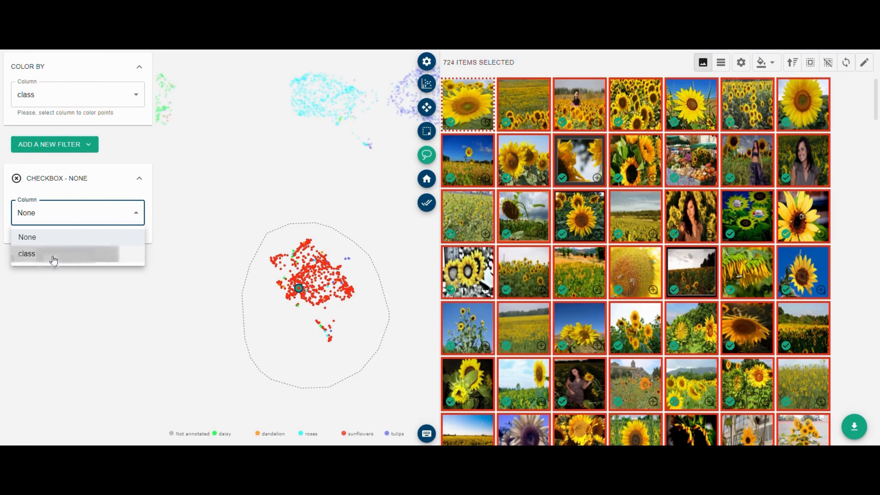
left_click(32, 296)
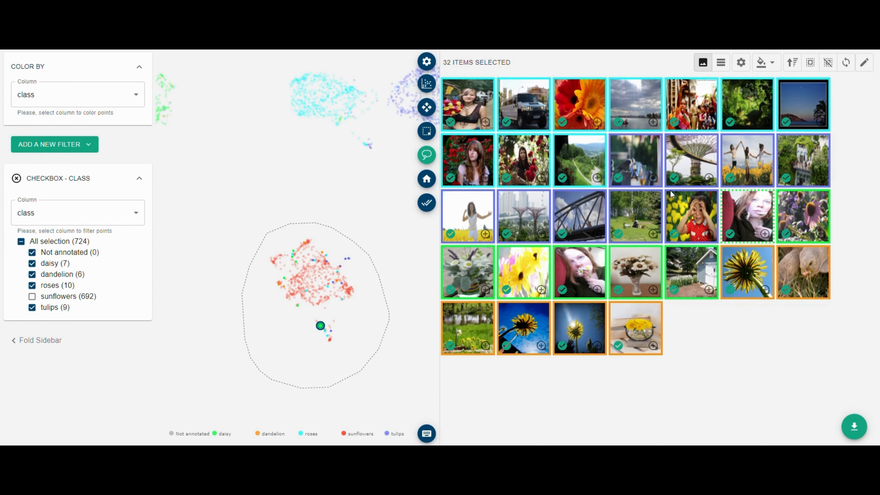
- Annotate the filtered images as Not annotated in the class column, confirm it, and turn off confirmation of all annotations
left_click(864, 62)
left_click(749, 102)
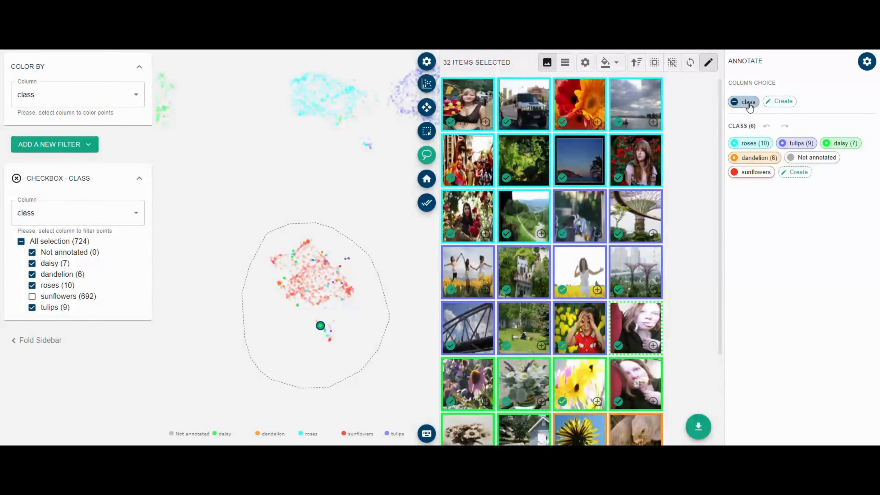
left_click(810, 159)
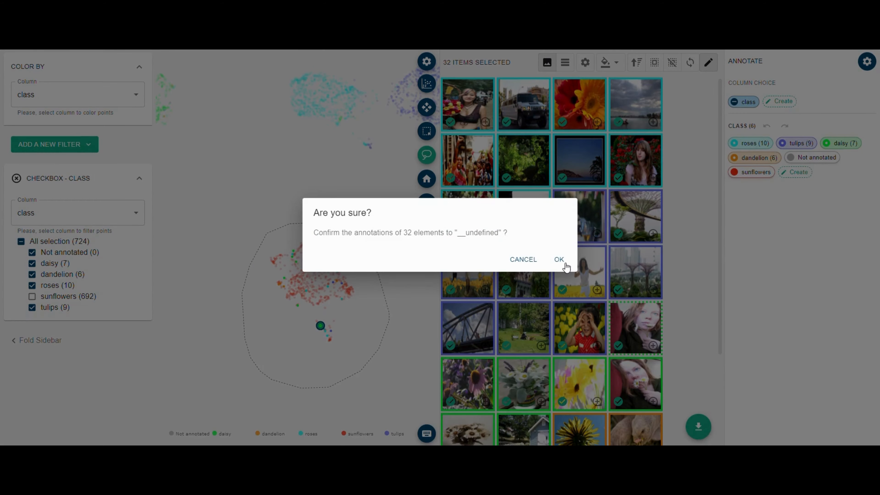
left_click(560, 260)
left_click(867, 62)
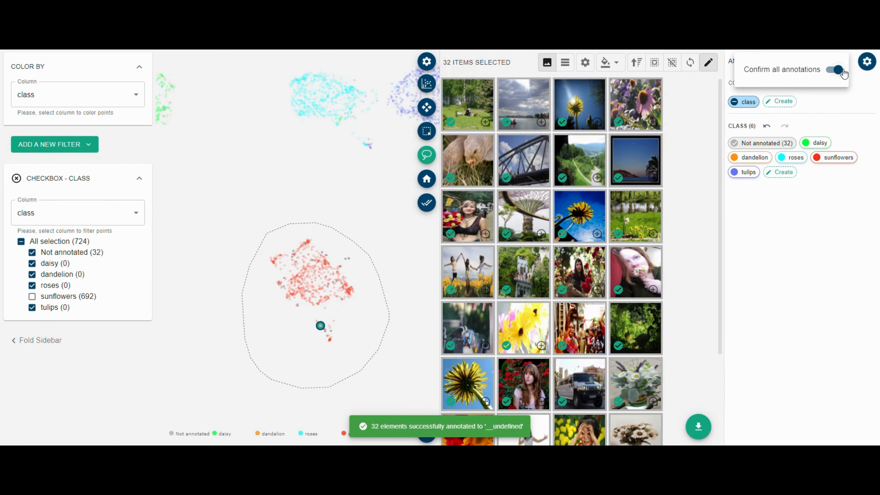
left_click(784, 231)
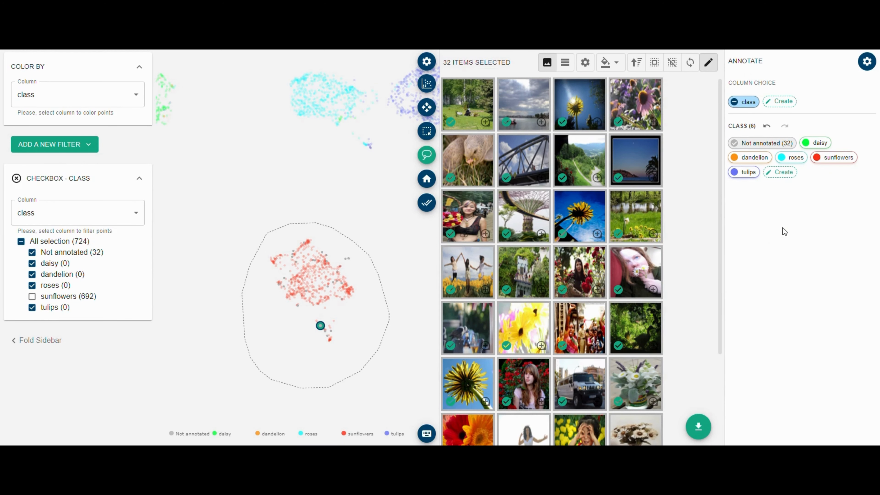
- Lasso the two orange dandelion clusters one after the other to compare the images in each
scroll(212, 199, "down", 5)
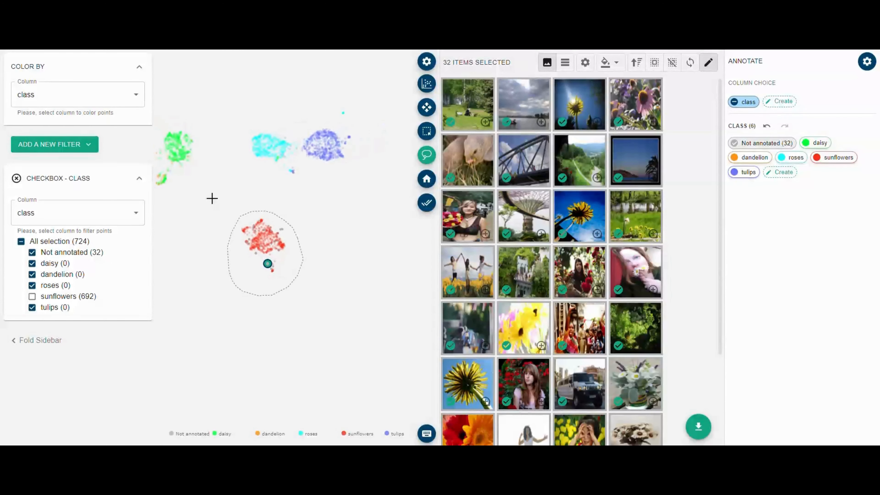
left_click(426, 107)
left_click_drag(193, 213, 336, 208)
left_click(426, 155)
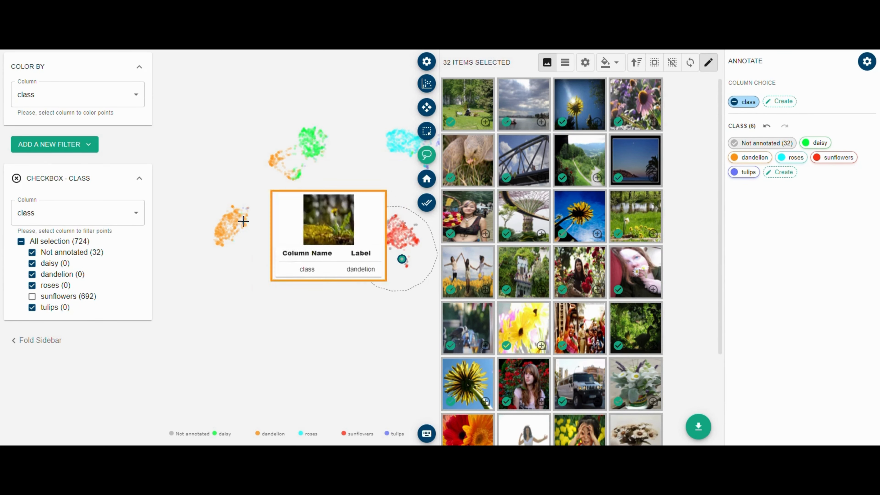
mouse_move(256, 201)
left_mouse_down()
mouse_move(215, 212)
mouse_move(224, 256)
mouse_move(261, 228)
mouse_move(262, 213)
left_mouse_up()
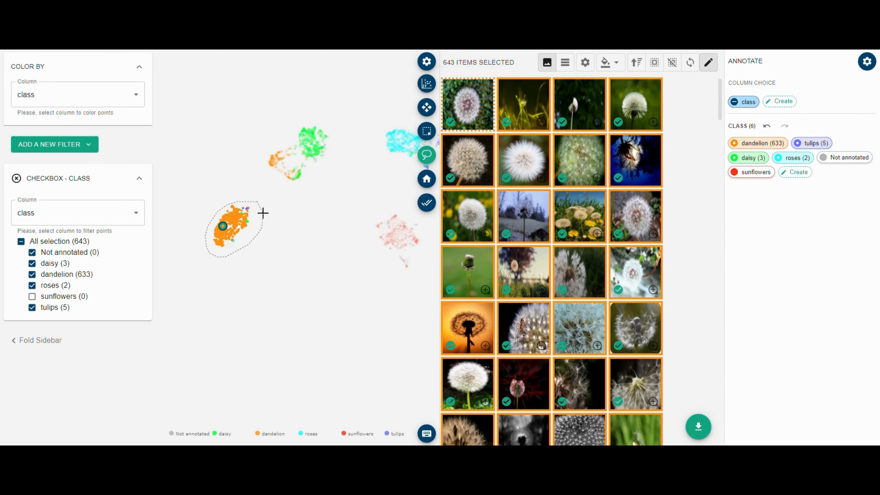
mouse_move(284, 144)
left_mouse_down()
mouse_move(263, 155)
mouse_move(276, 169)
mouse_move(291, 144)
left_mouse_up()
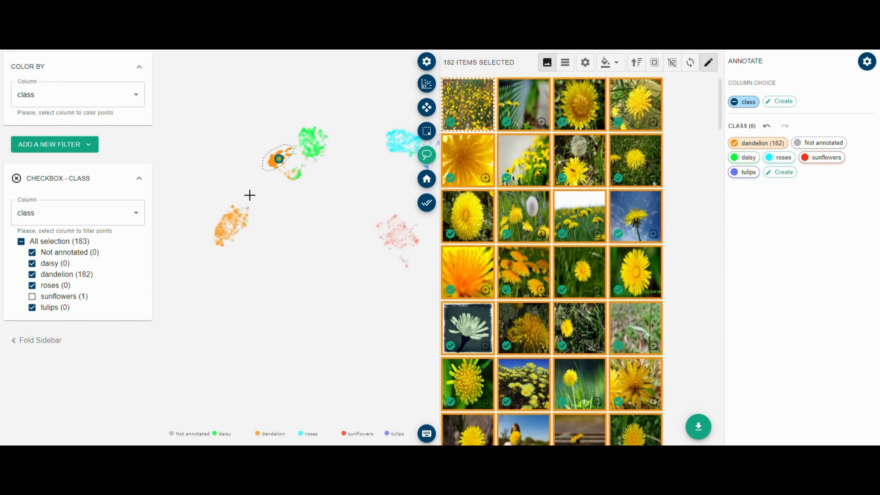
- Lasso-select the larger, lower dandelion cluster and annotate it with a new class label, "dandelion white"
mouse_move(237, 195)
left_mouse_down()
mouse_move(200, 260)
mouse_move(260, 224)
mouse_move(262, 210)
left_mouse_up()
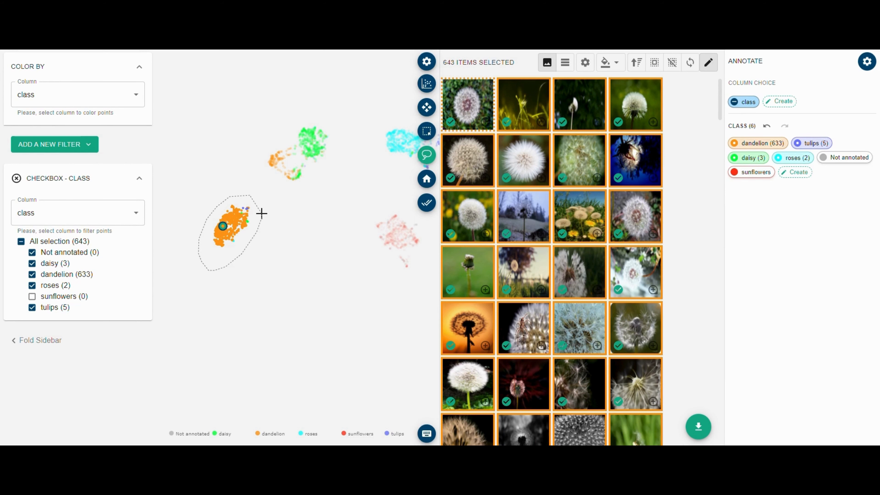
left_click(801, 175)
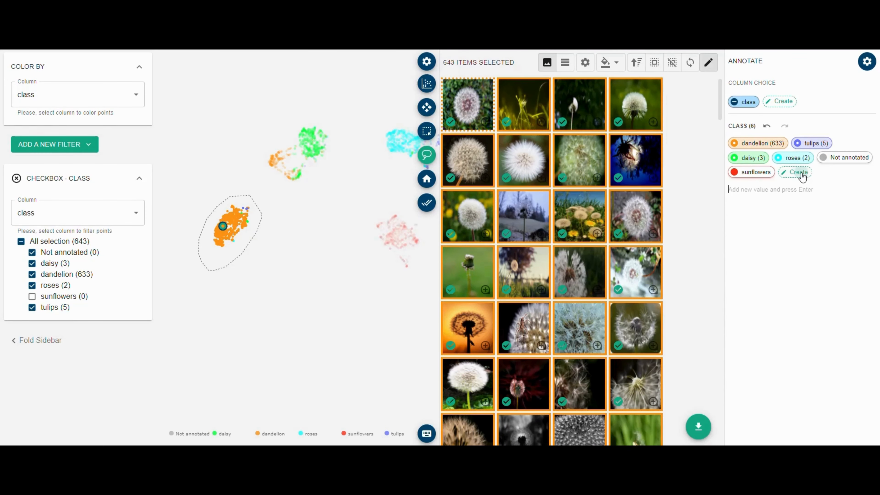
type("dan")
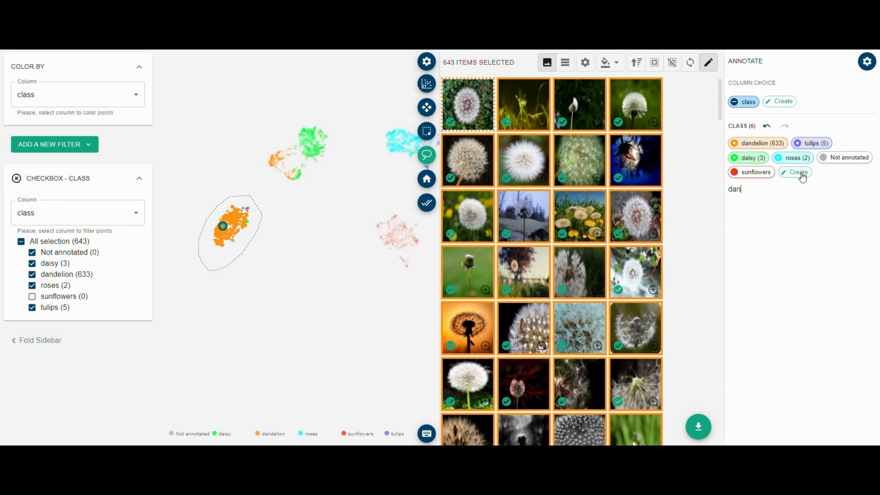
type("delion white")
key("Return")
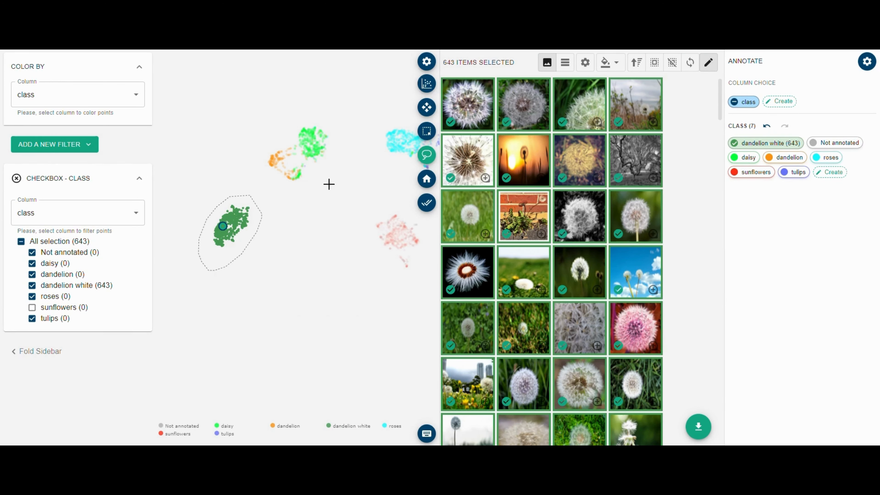
- Lasso-select the small mixed daisy and dandelion cluster below the green daisy cluster and review its thumbnails
scroll(326, 175, "up", 5)
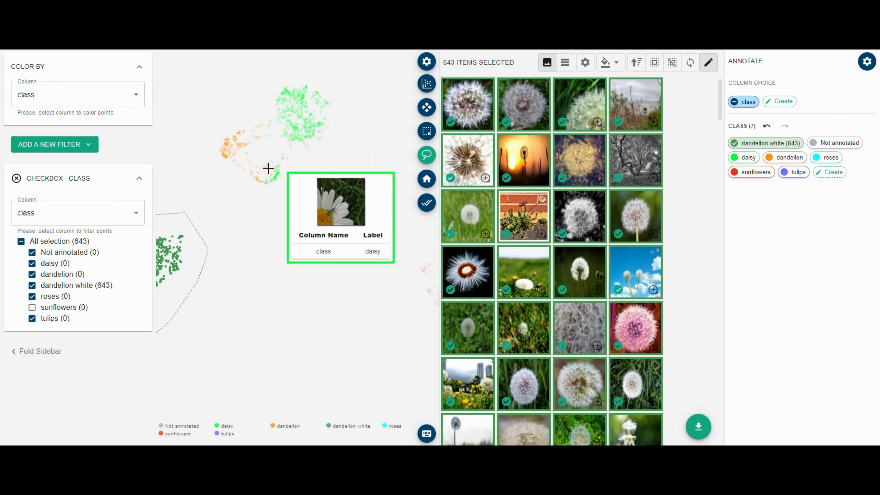
mouse_move(287, 170)
left_mouse_down()
mouse_move(248, 167)
mouse_move(253, 193)
mouse_move(288, 181)
left_mouse_up()
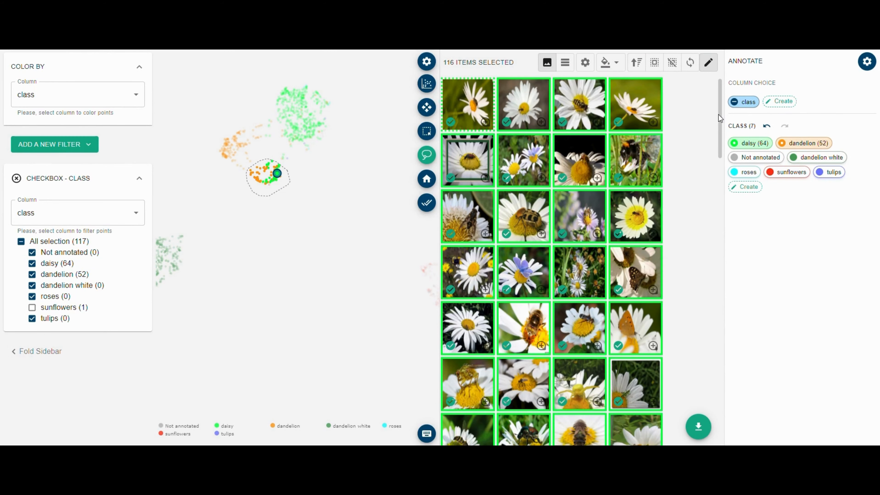
left_click_drag(719, 114, 707, 347)
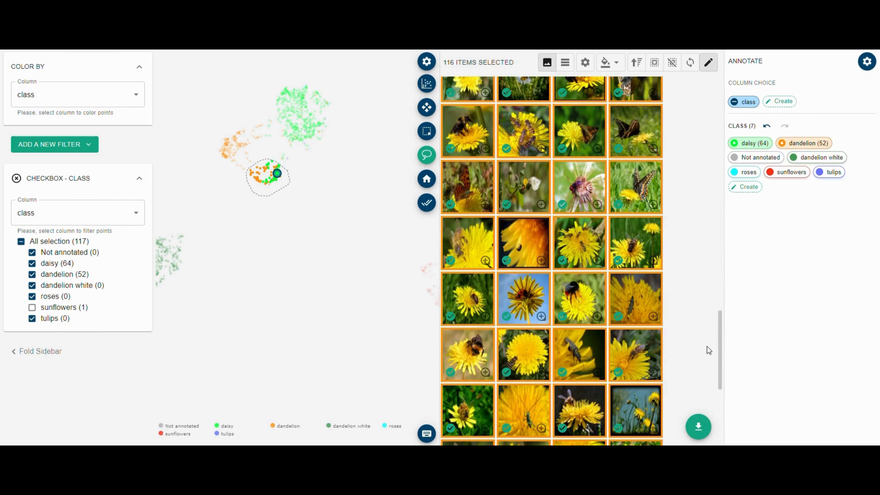
- Create a new annotation column named "distractor"
left_click(787, 103)
type("distra")
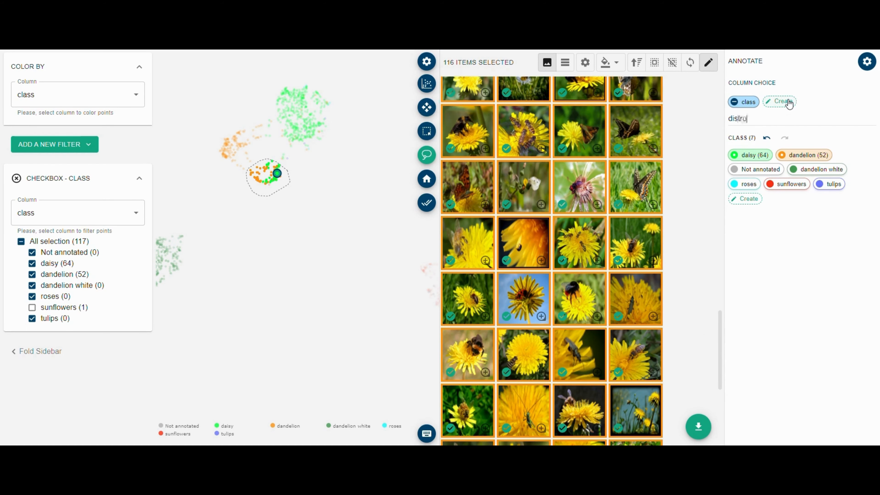
type("ti")
type("rarc")
type("or")
key("Return")
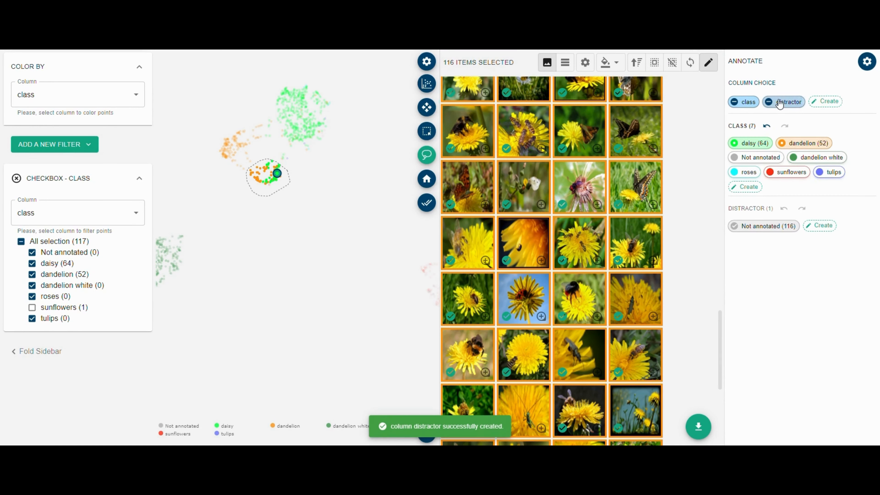
- Annotate the selected images with a new distractor label, "insect", and set their class to Not annotated
left_click(814, 228)
type("in")
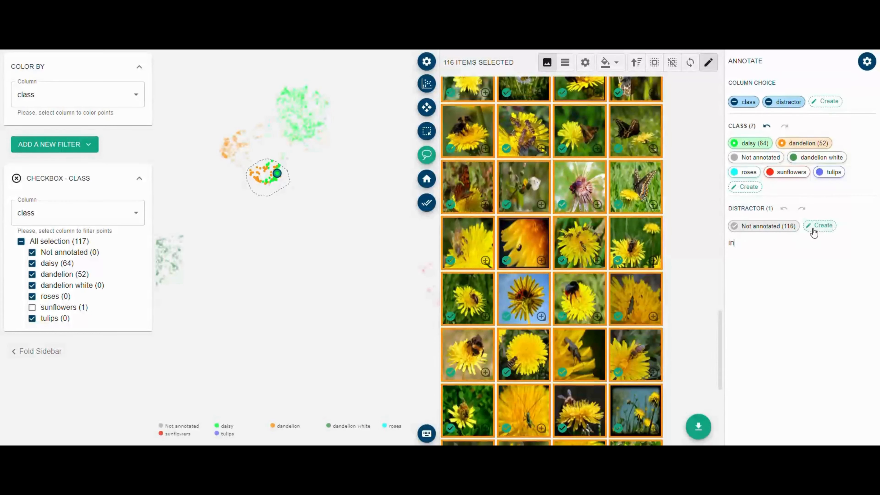
type("sect")
key("Return")
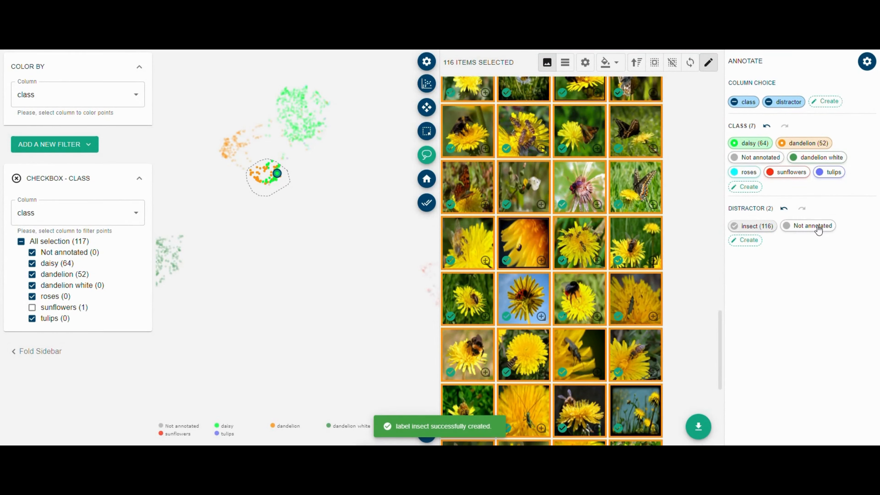
left_click(765, 159)
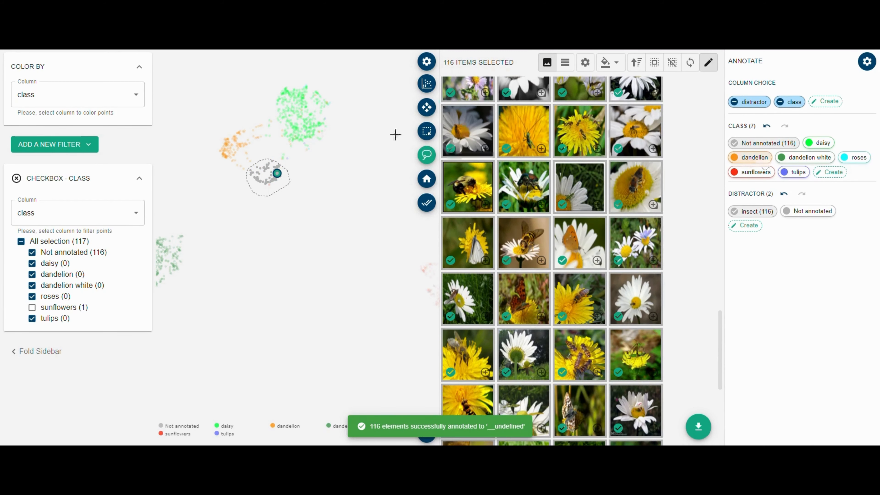
- Box-select the daisy, dandelion and unannotated points in the upper cluster group and show the selection as a table
left_click_drag(217, 210, 349, 103)
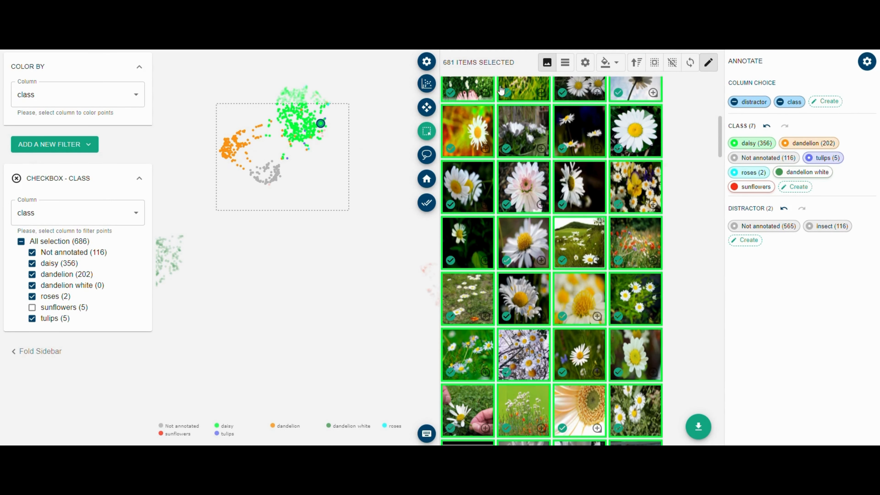
left_click(566, 62)
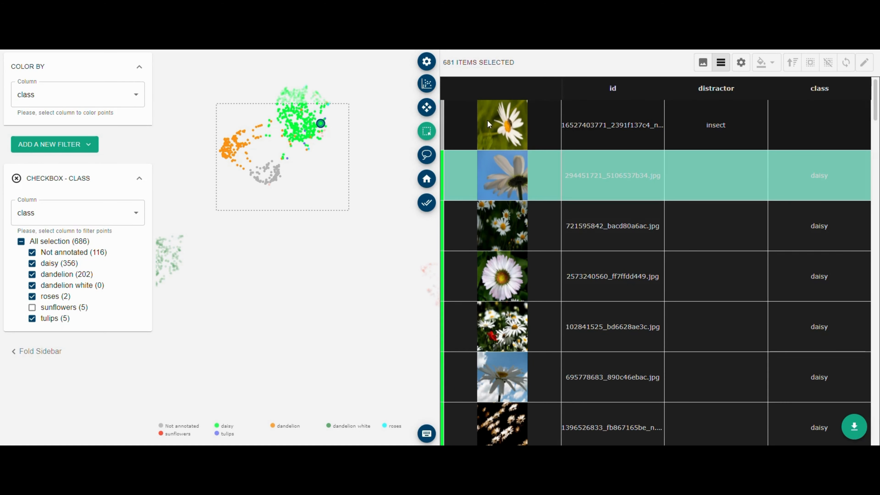
scroll(393, 150, "down", 5)
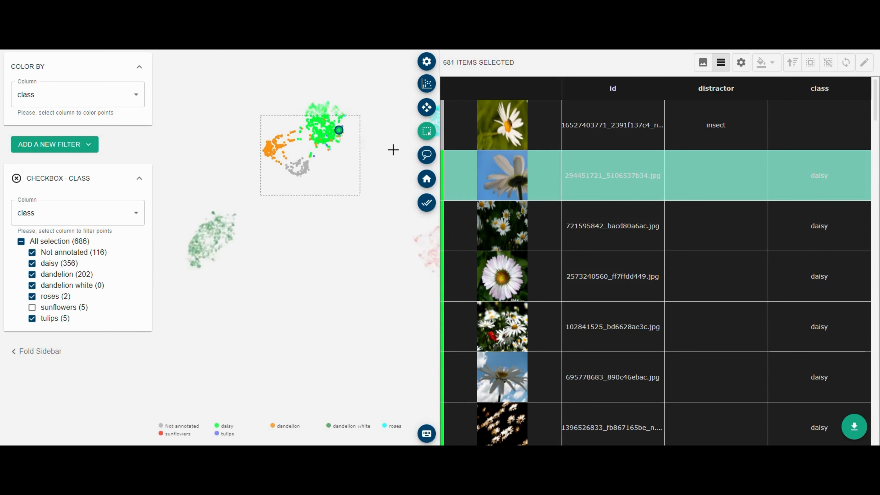
left_click(427, 107)
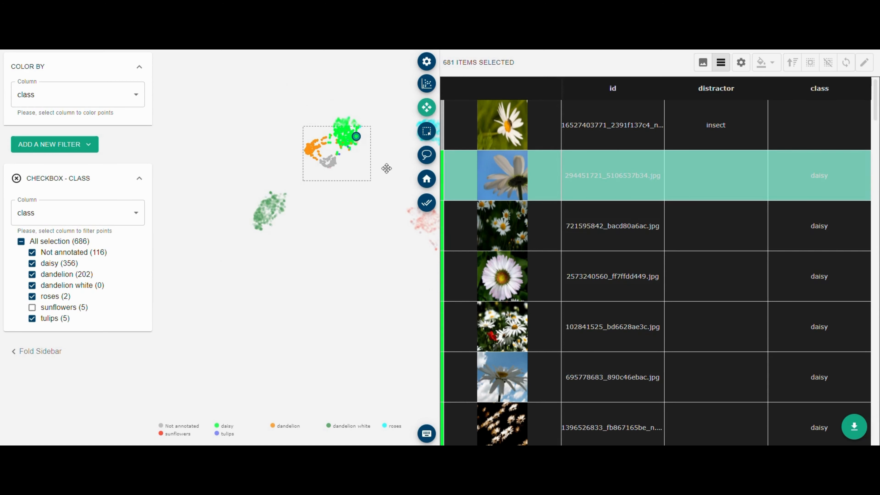
- Lasso-select the small mixed tulips and roses group just below the cyan roses cluster
left_click_drag(387, 169, 272, 169)
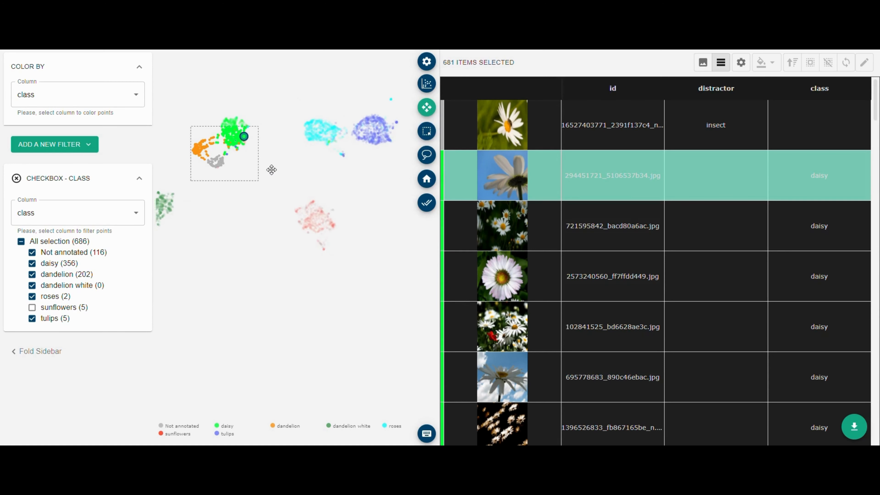
left_click(426, 155)
mouse_move(334, 149)
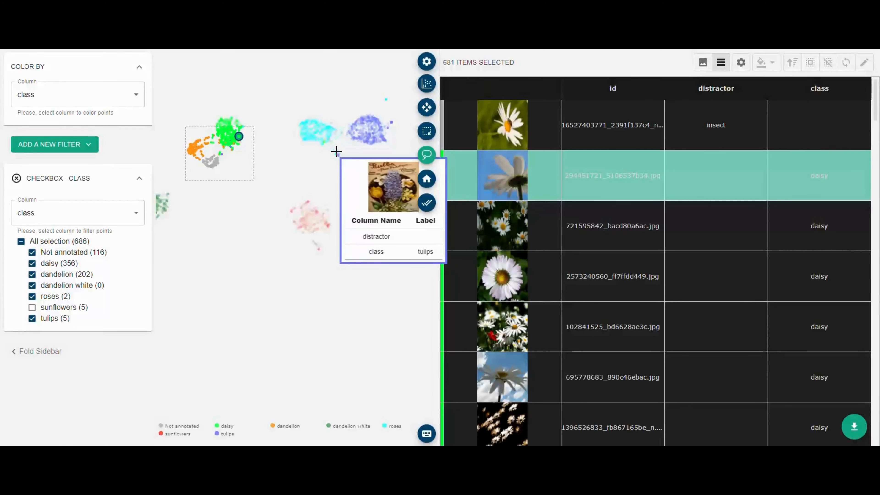
scroll(336, 152, "up", 3)
scroll(336, 152, "up", 1)
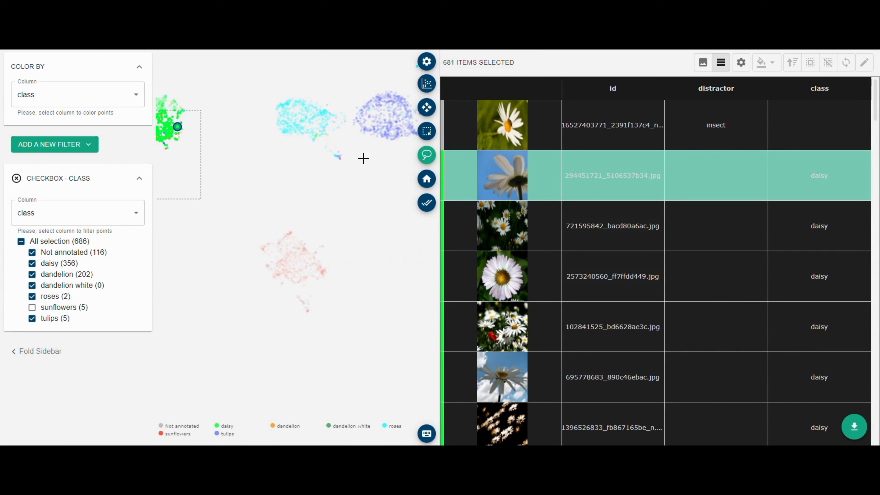
mouse_move(349, 152)
left_mouse_down()
mouse_move(334, 139)
mouse_move(314, 165)
mouse_move(353, 161)
left_mouse_up()
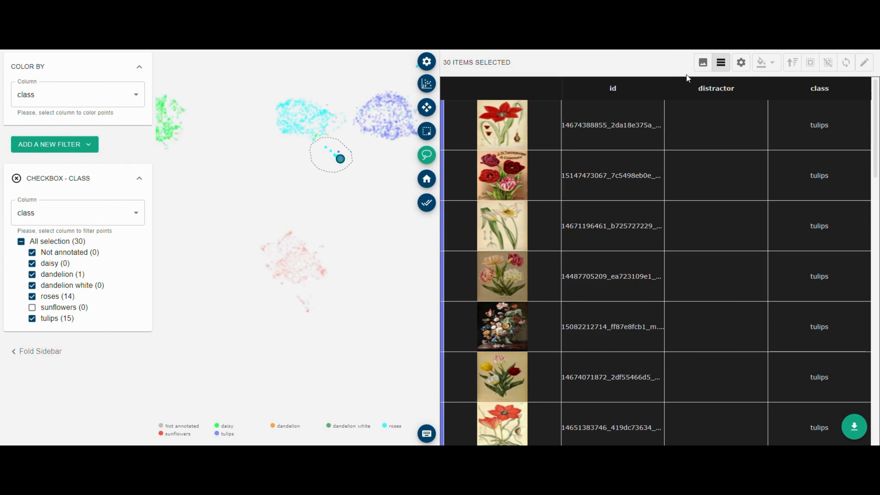
- Show the selected illustrated flowers as thumbnails and set their class to Not annotated
left_click(702, 62)
left_click(865, 62)
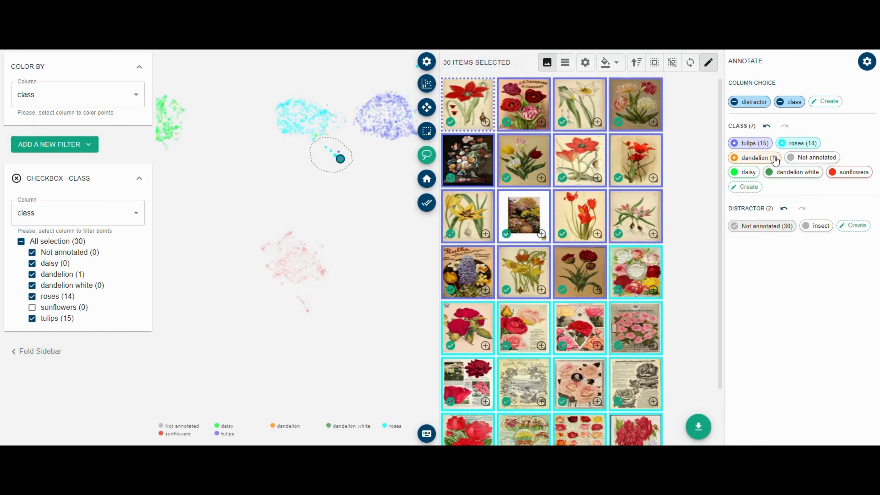
left_click(809, 158)
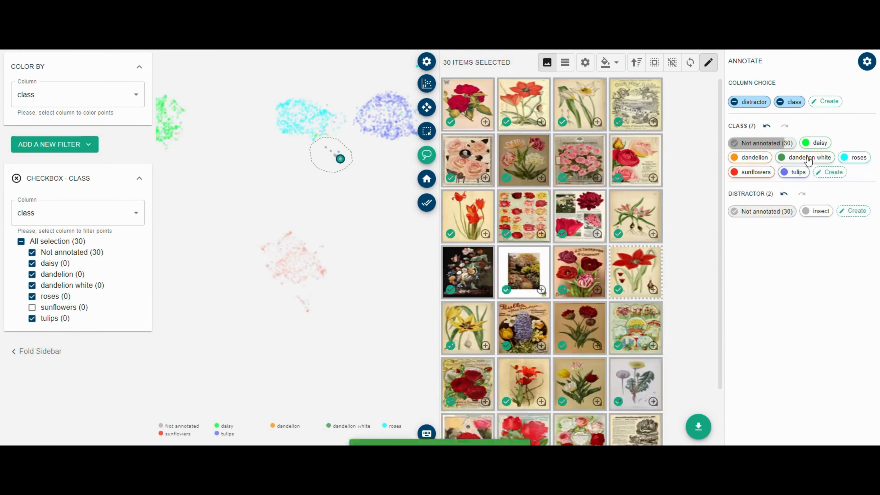
- Include sunflowers in the class filter, then lasso-select the small group below the red sunflower cluster and review its thumbnails
left_click(32, 308)
left_click_drag(300, 282, 288, 293)
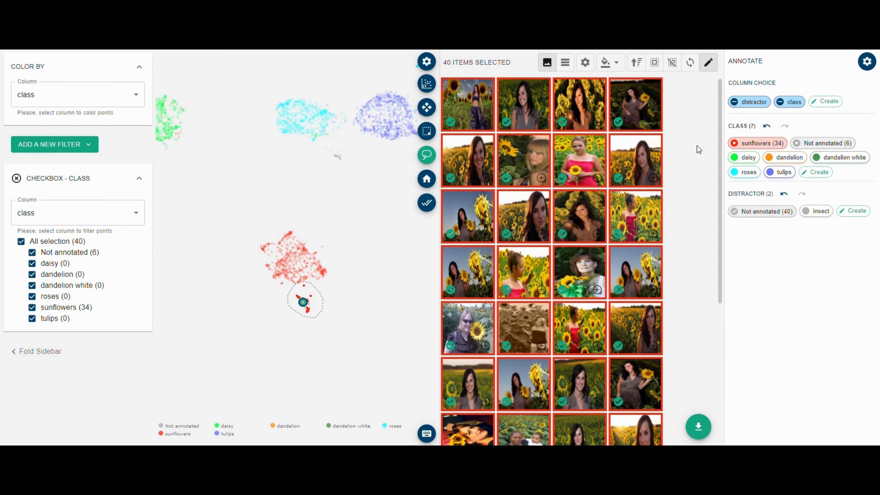
left_click_drag(720, 129, 713, 234)
scroll(709, 218, "up", 5)
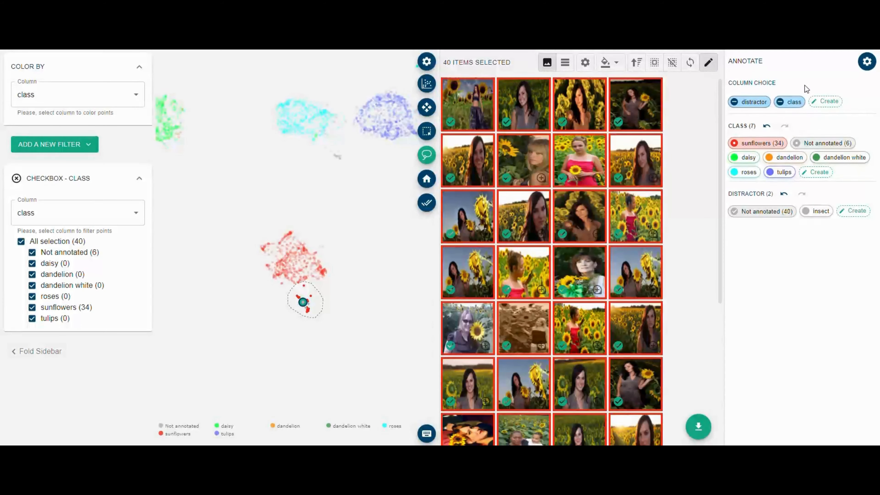
- Annotate the selected sunflower images with a new distractor label, "people", and set their class to Not annotated
left_click(752, 104)
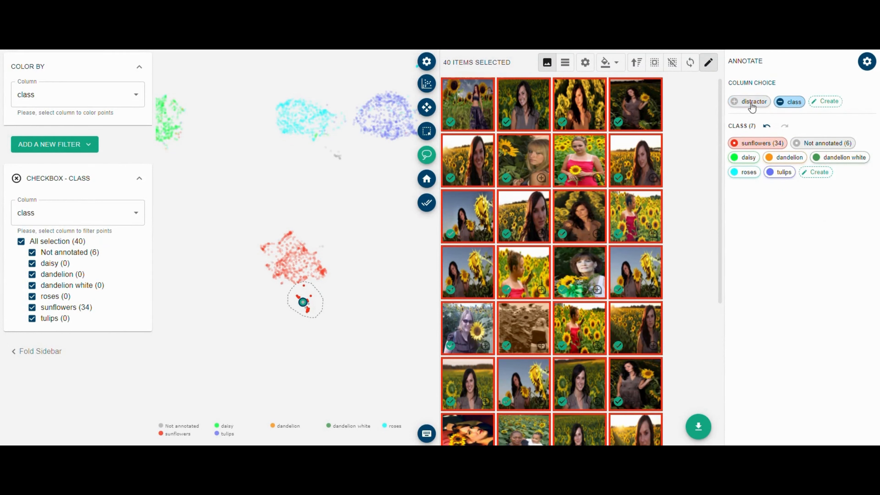
left_click(752, 104)
left_click(855, 143)
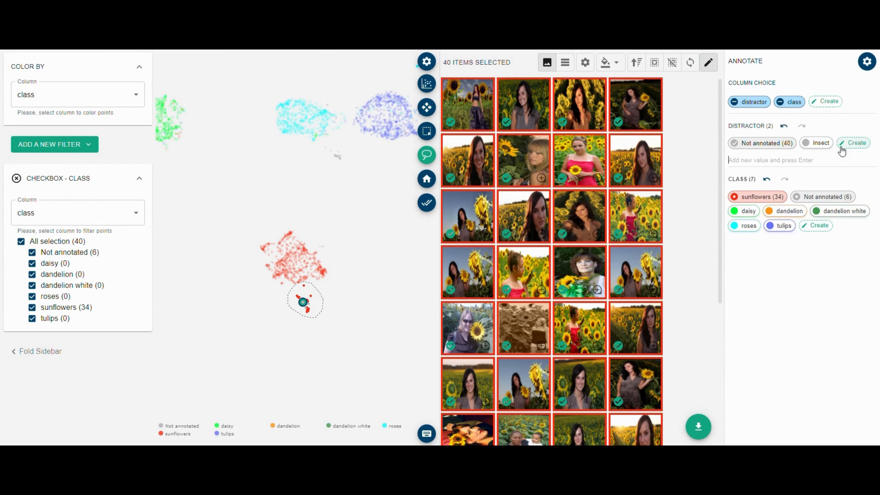
type("people")
key("Return")
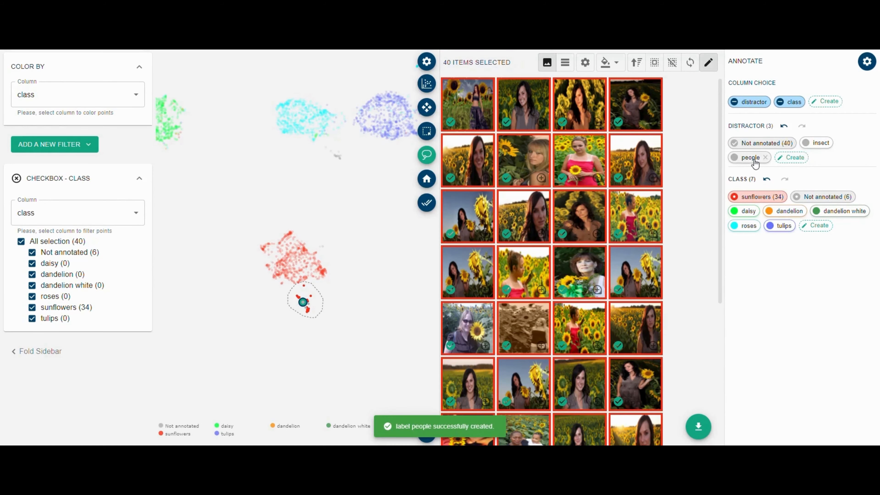
left_click(752, 158)
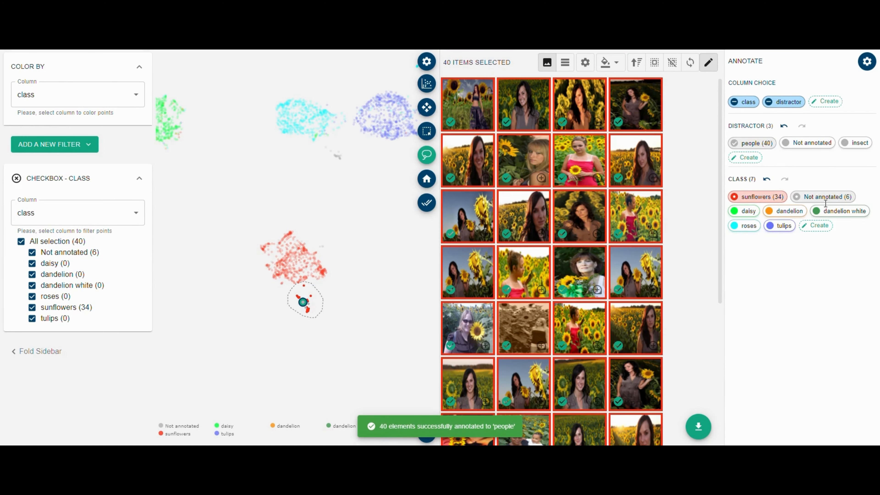
left_click(820, 197)
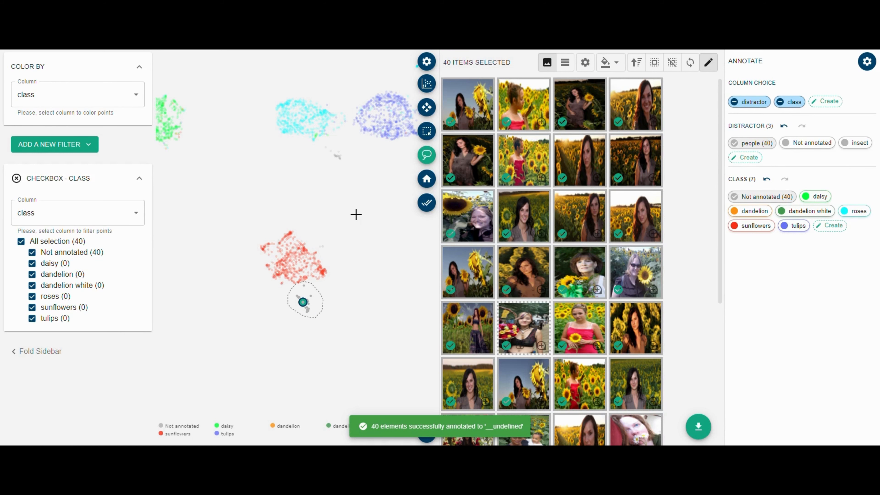
- Select all points and run a new projection with supervised learning based on the class column
left_click(427, 203)
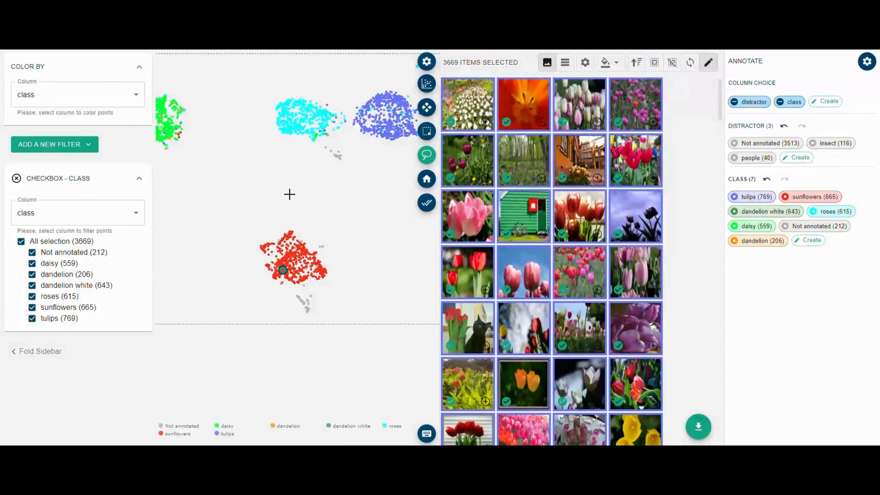
scroll(312, 175, "down", 3)
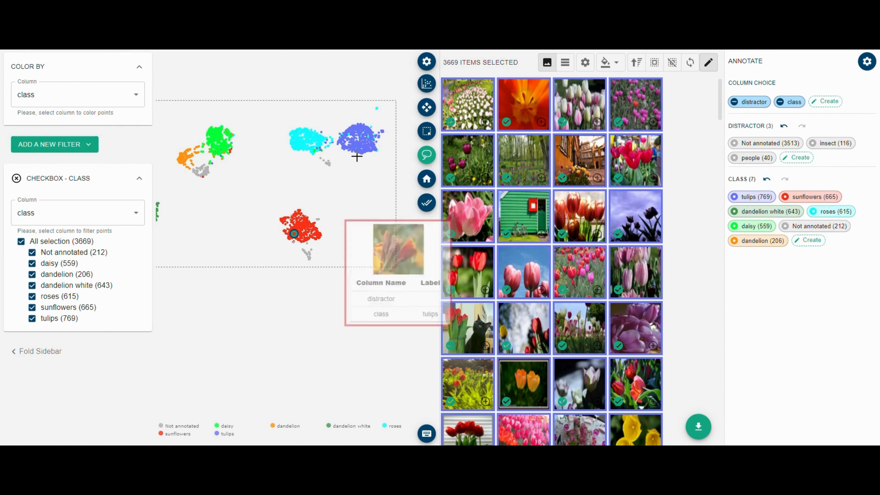
left_click(427, 84)
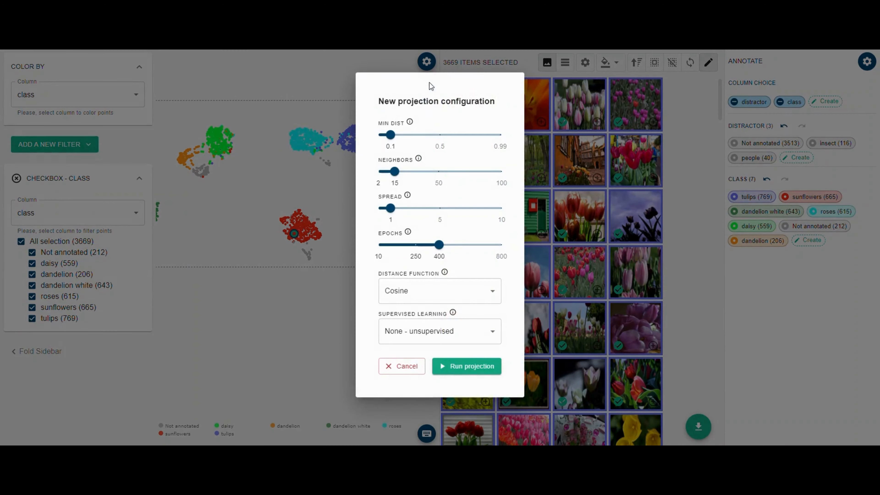
left_click(428, 331)
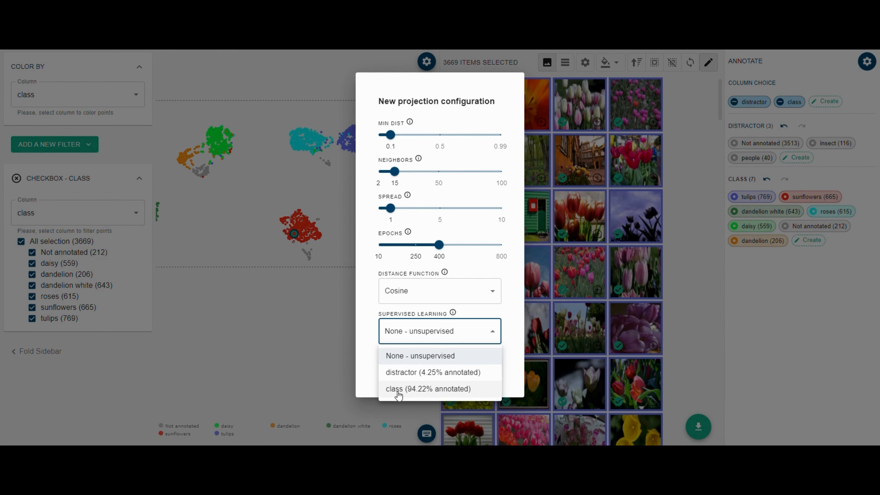
left_click(418, 389)
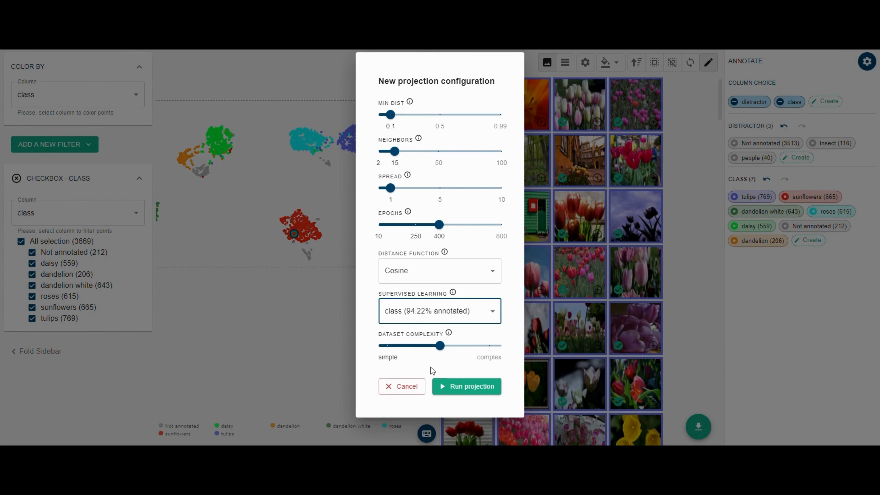
left_click(456, 388)
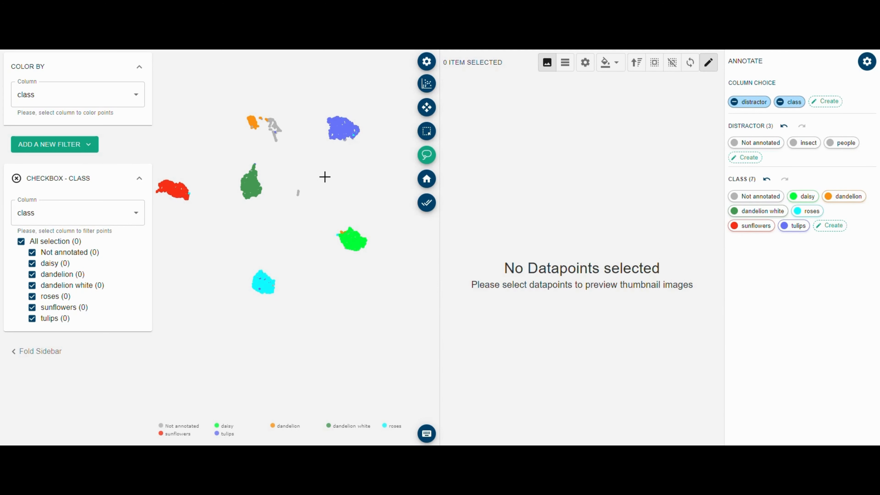
mouse_move(295, 204)
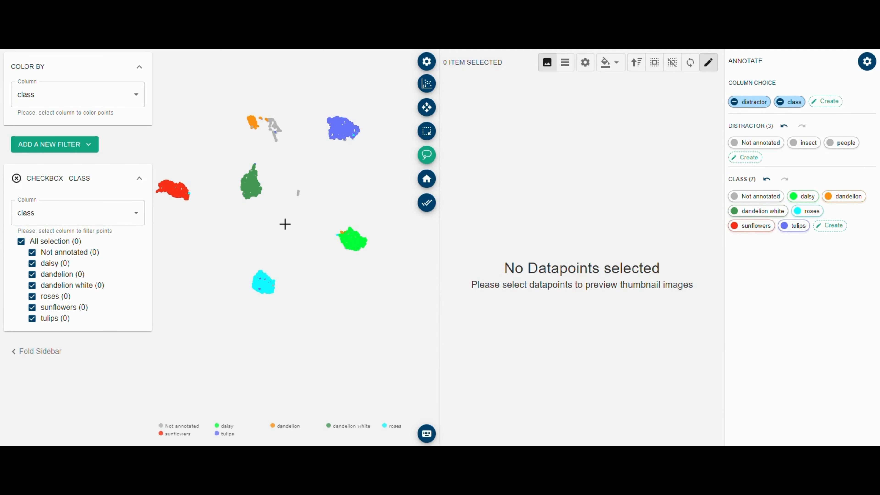